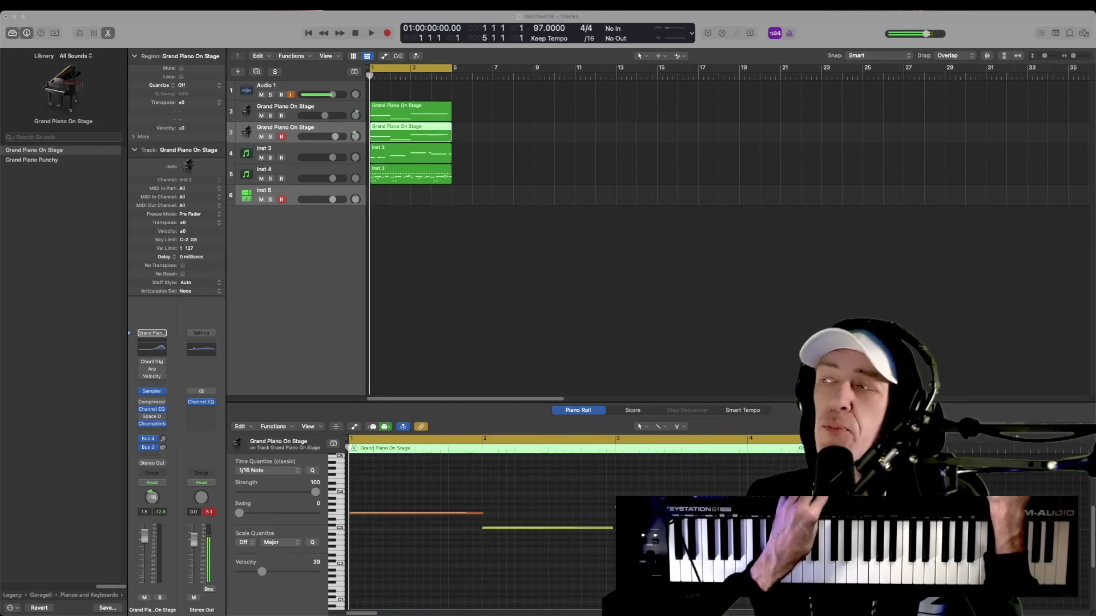
Step: Drop the piano MIDI file from Finder into the empty Tracks area
drag(640, 294, 375, 227)
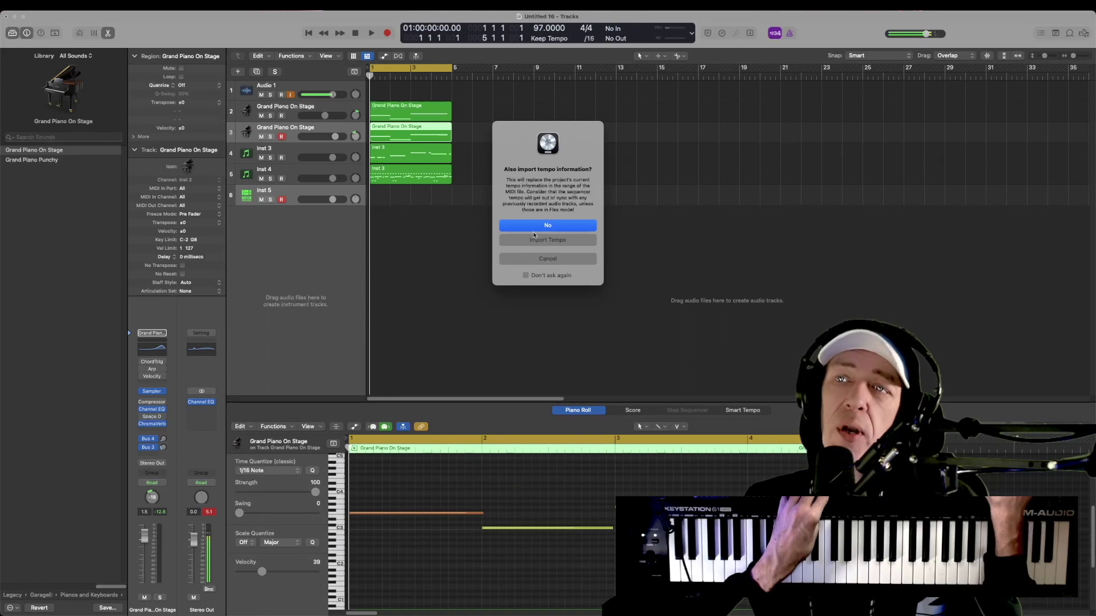
Step: Decline tempo import so the piano region lands on a Steinway Grand Piano track, then play it
click(537, 226)
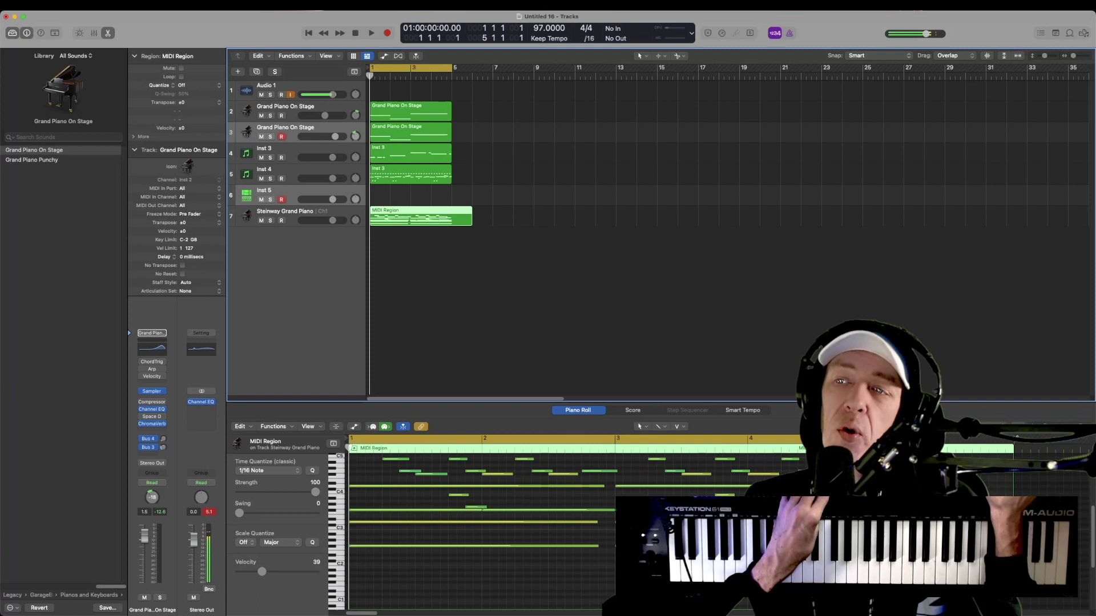
drag(262, 116, 263, 160)
key(space)
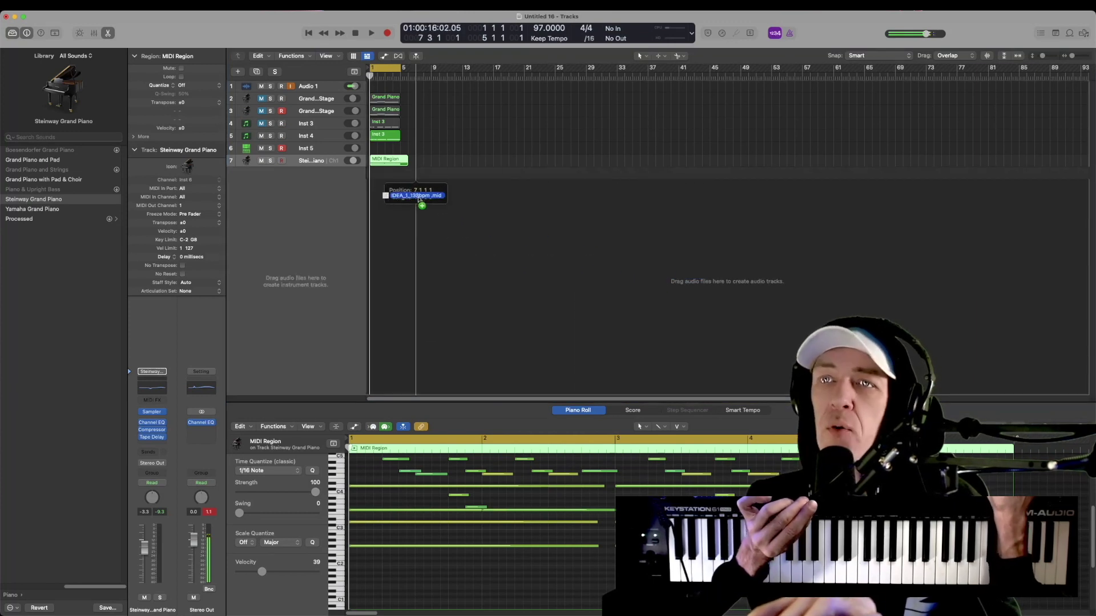
Step: Drop the IDEA arrangement MIDI file below the last track to create nine new tracks
drag(624, 274, 416, 196)
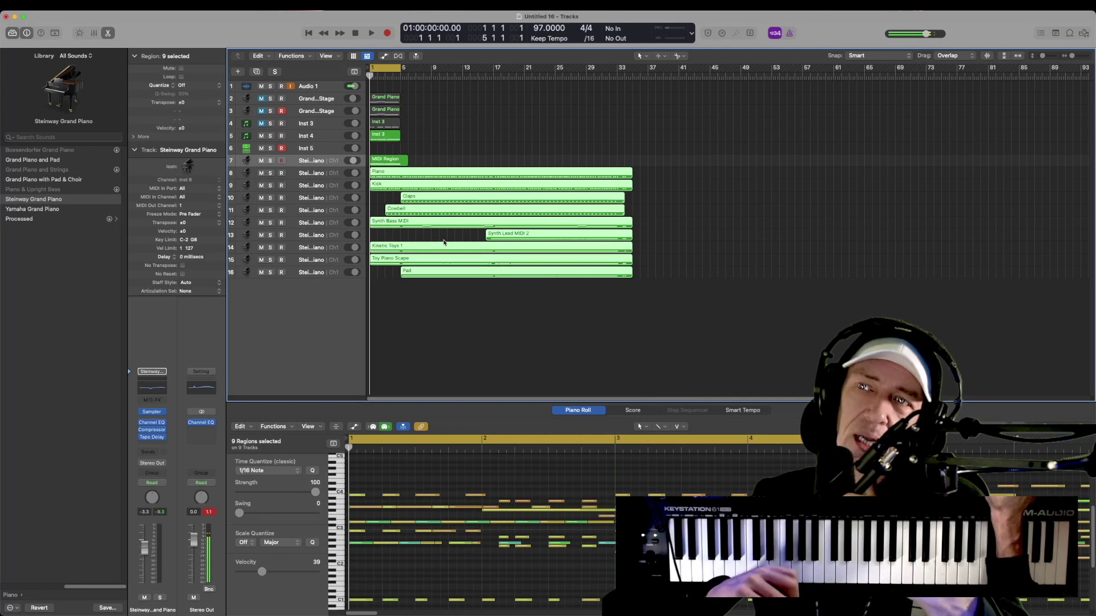
Step: Open the File menu and point to Import to reach the MIDI File option
click(62, 6)
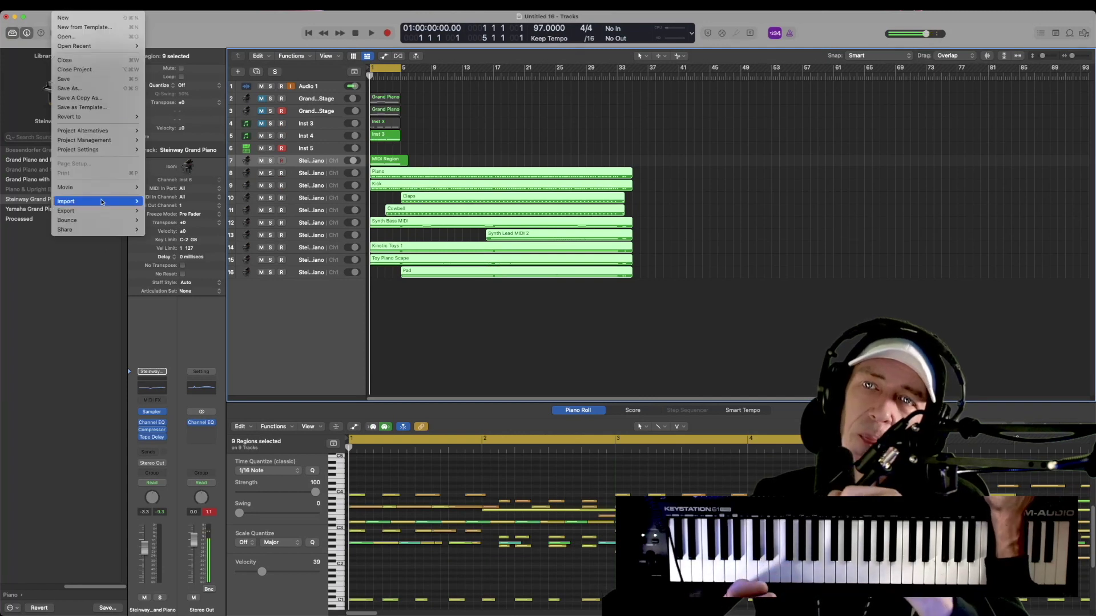